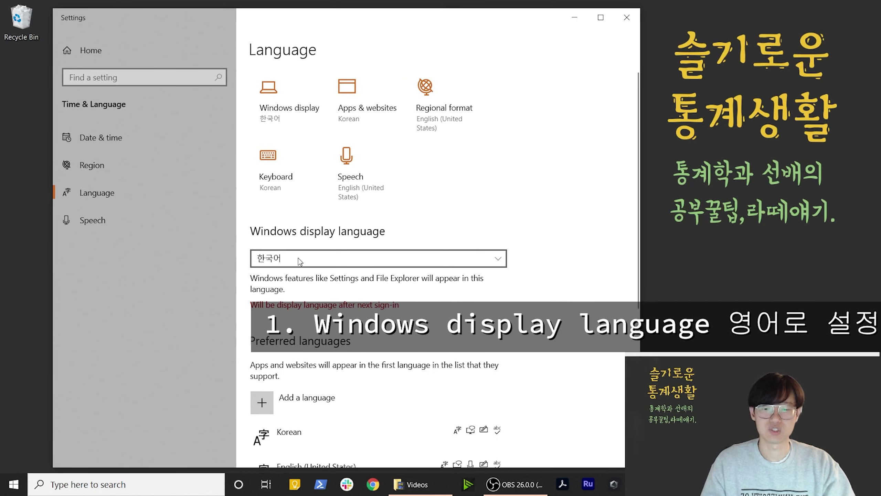
Step: Set the Windows display language to English (United States)
left_click(298, 257)
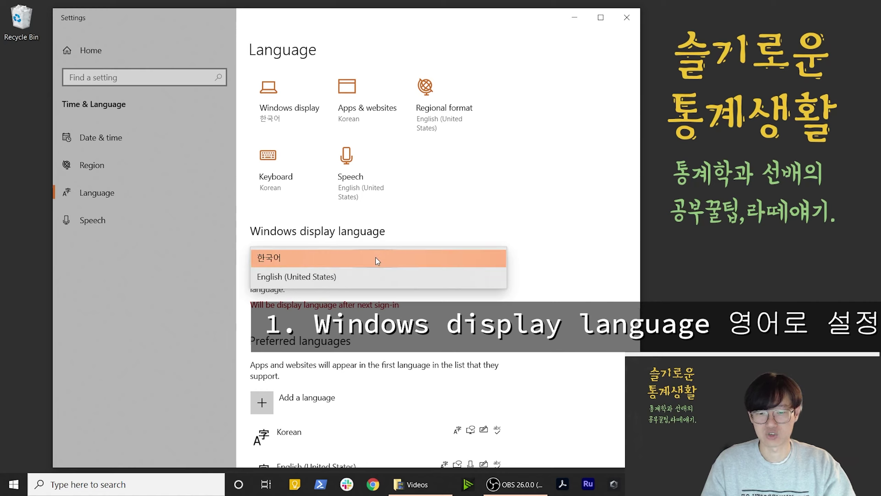
left_click(347, 274)
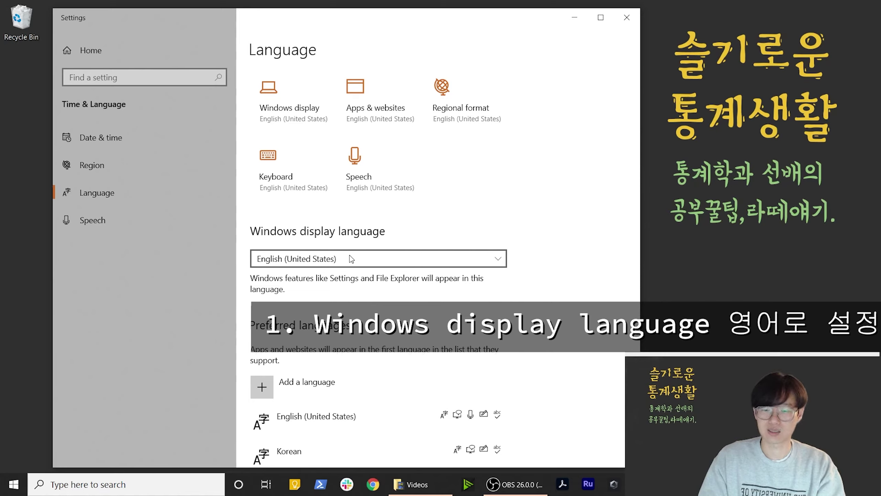
left_click(169, 483)
type("tjf")
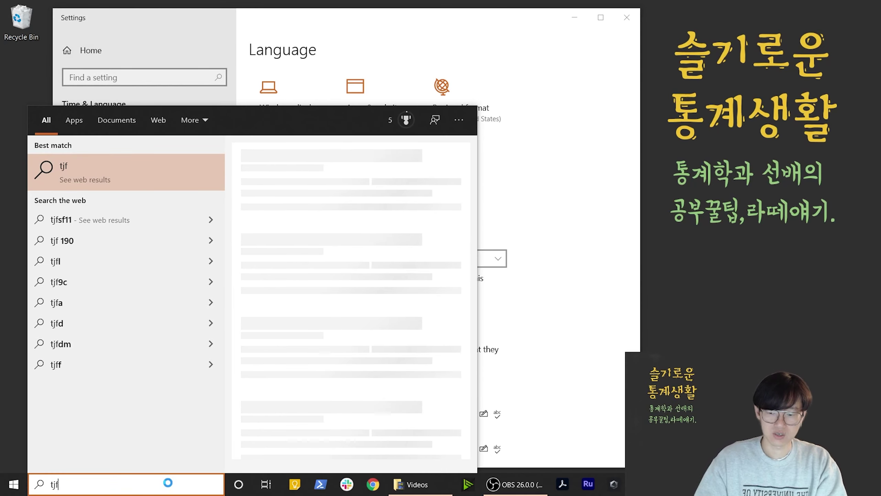
key("BackSpace")
key("BackSpace")
key("BackSpace")
key("super+space")
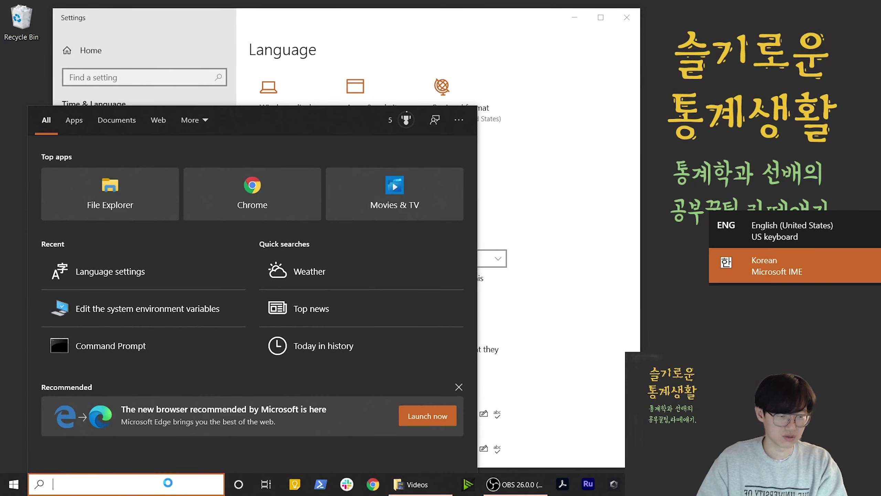
type("서ㄹ정")
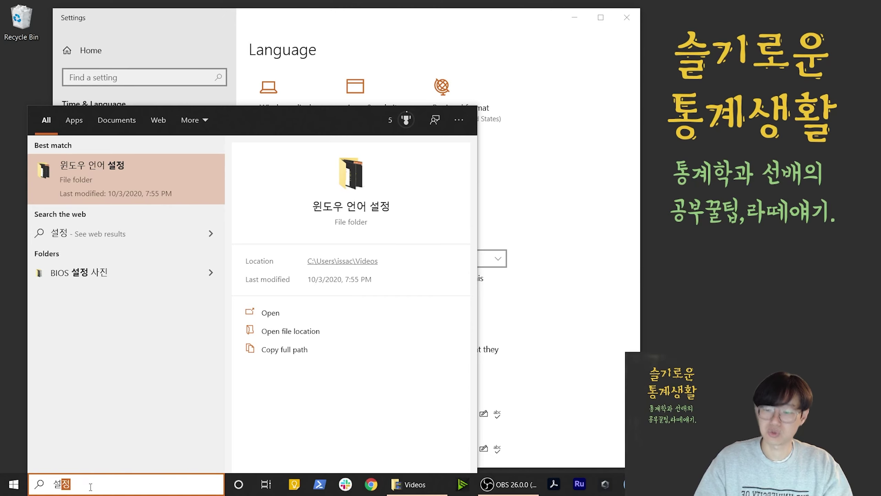
key("BackSpace")
key("BackSpace")
key("BackSpace")
key("BackSpace")
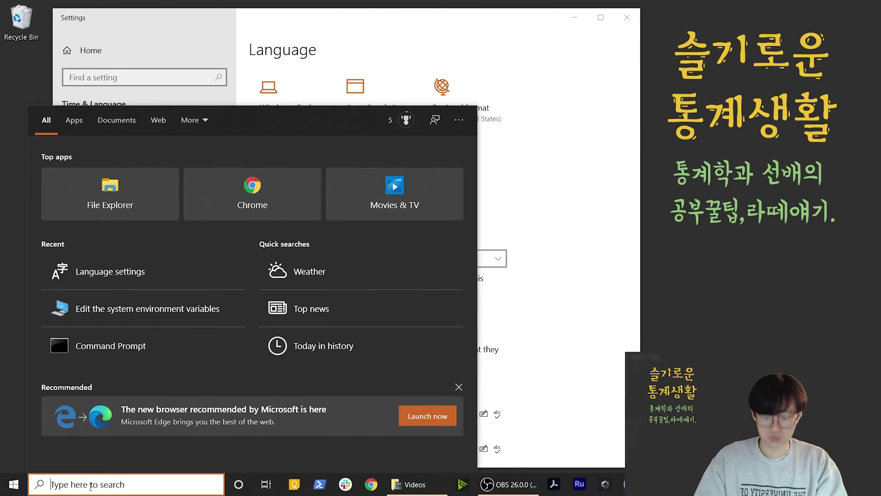
Step: Search for the Control Panel, open it to view its categories, and close it
type("cont")
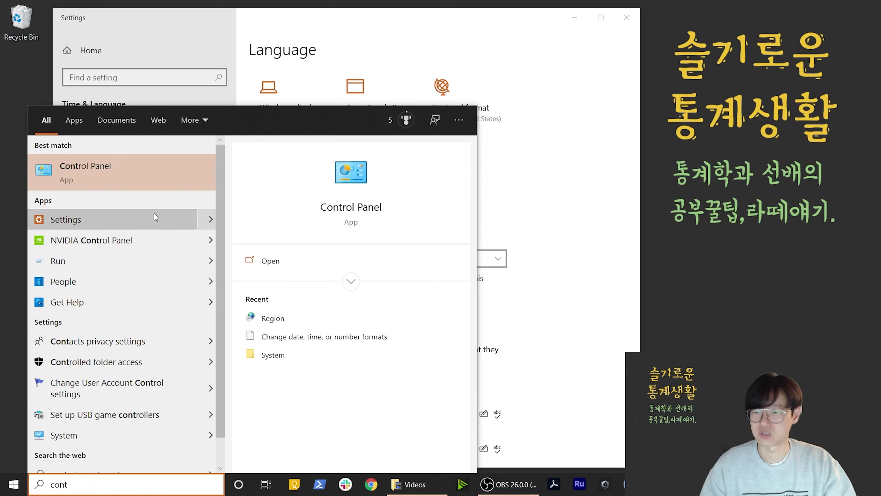
left_click(161, 170)
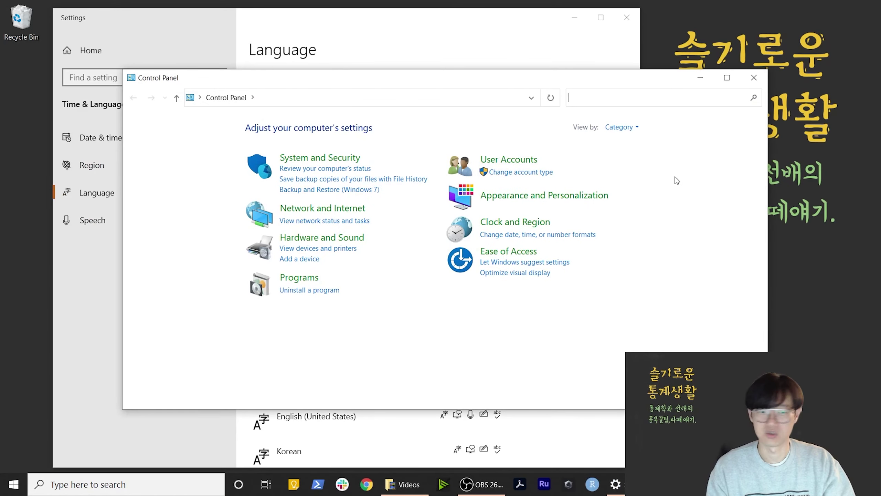
left_click(754, 77)
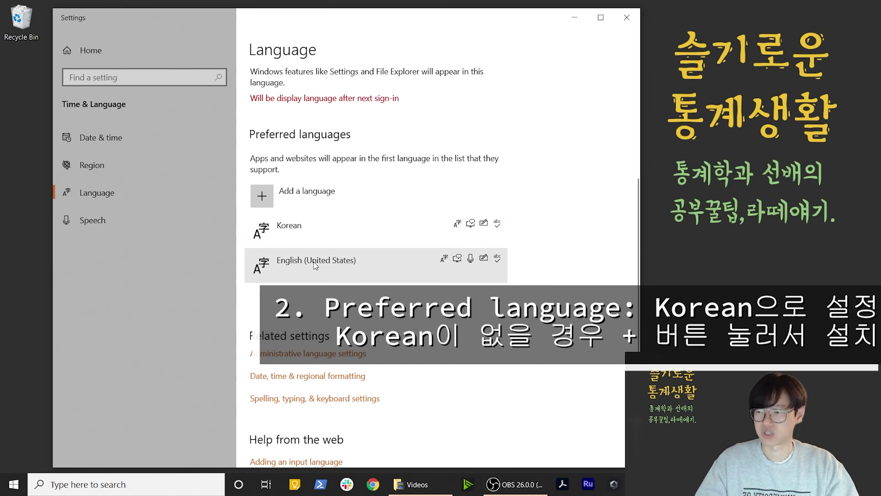
Step: Move English (United States) above Korean in the preferred languages list
left_click_drag(314, 262, 331, 220)
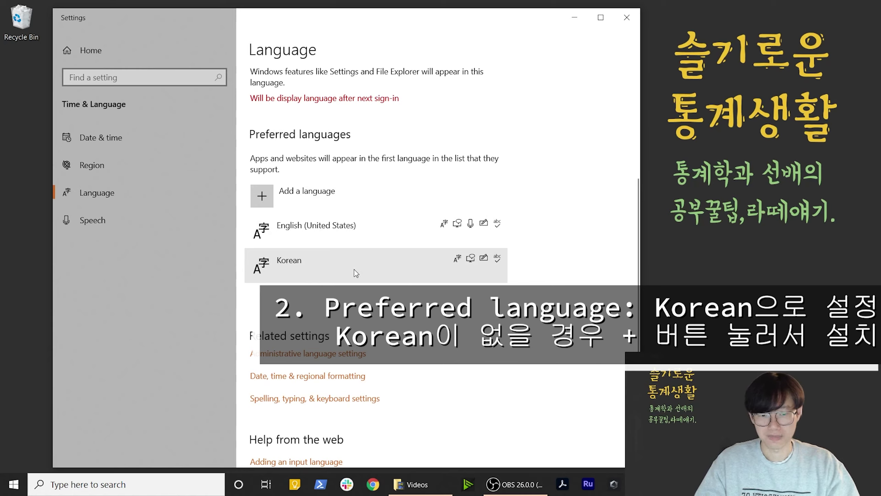
left_click_drag(354, 270, 343, 333)
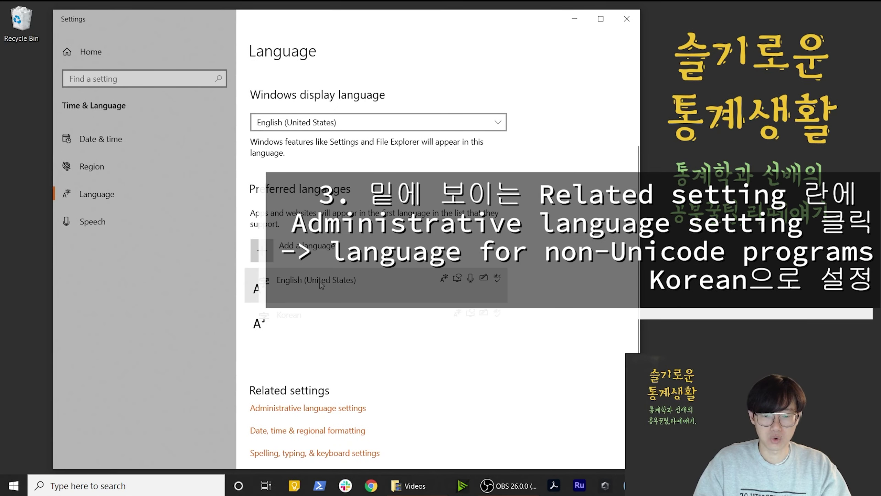
Step: Open the administrative language settings, check the regional date and time formats, and return to the administrative options
scroll(320, 285, "down", 2)
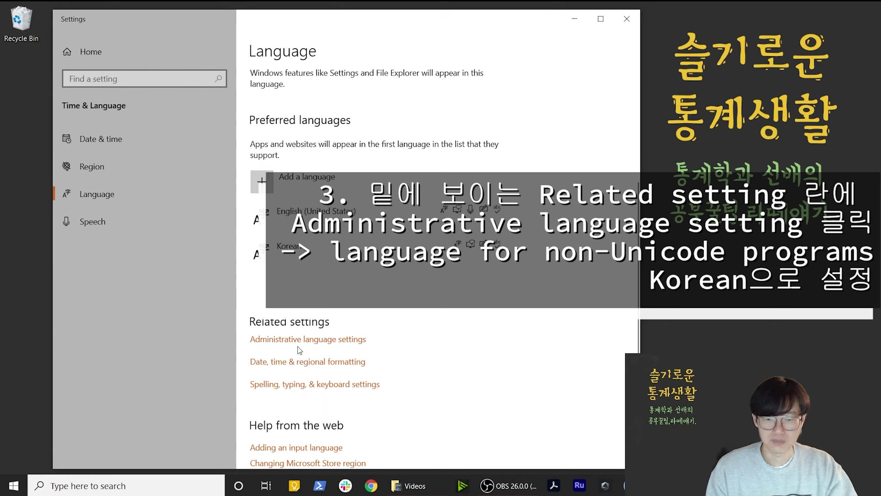
left_click(328, 343)
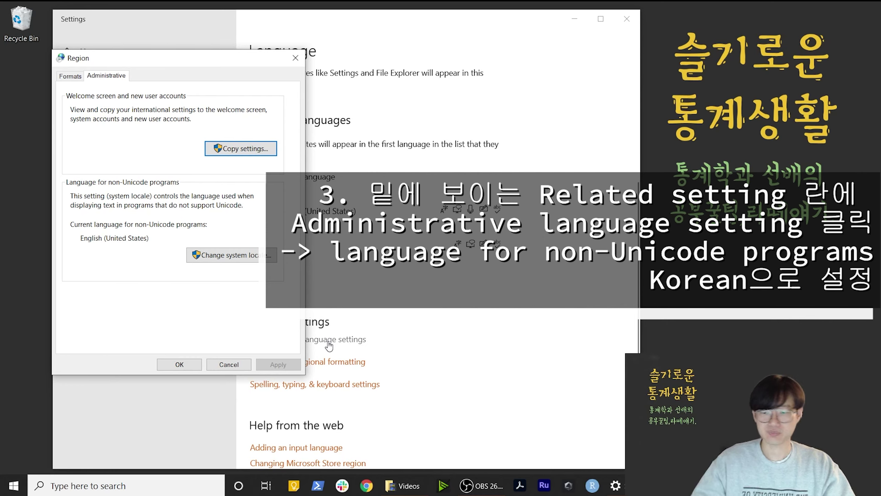
left_click(71, 77)
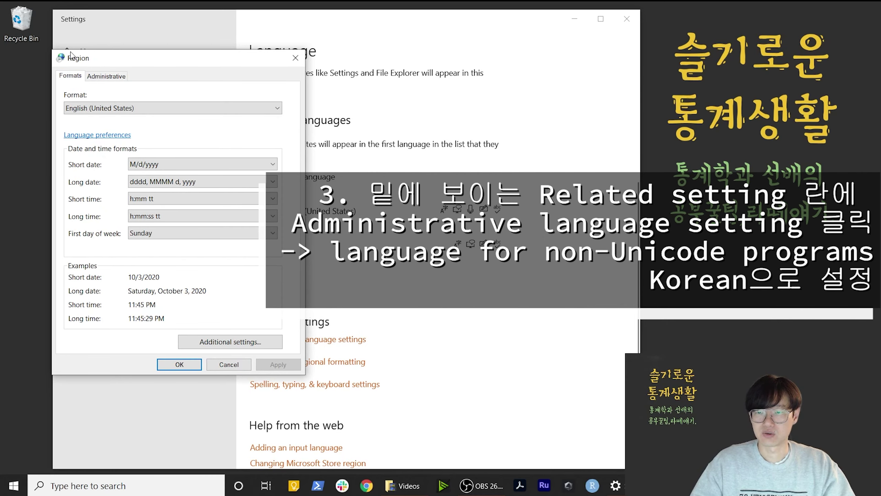
left_click(100, 78)
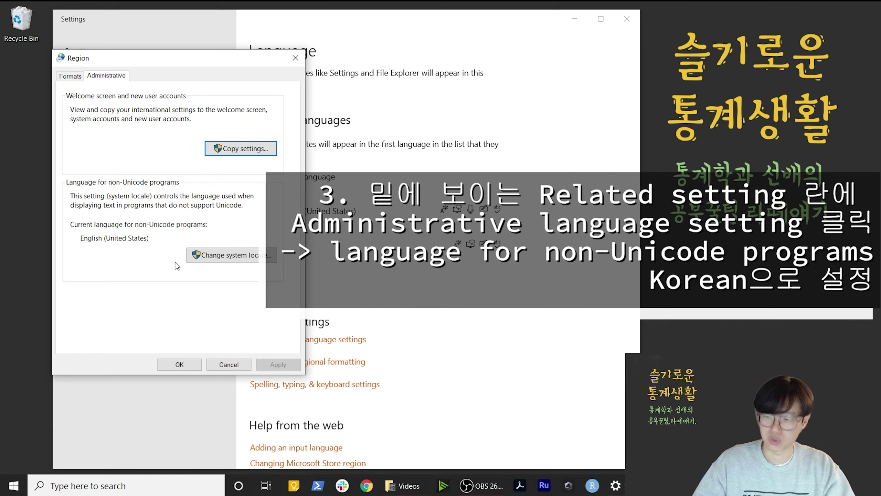
Step: Change the system locale for non-Unicode programs to Korean (Korea) and confirm it
left_click(248, 258)
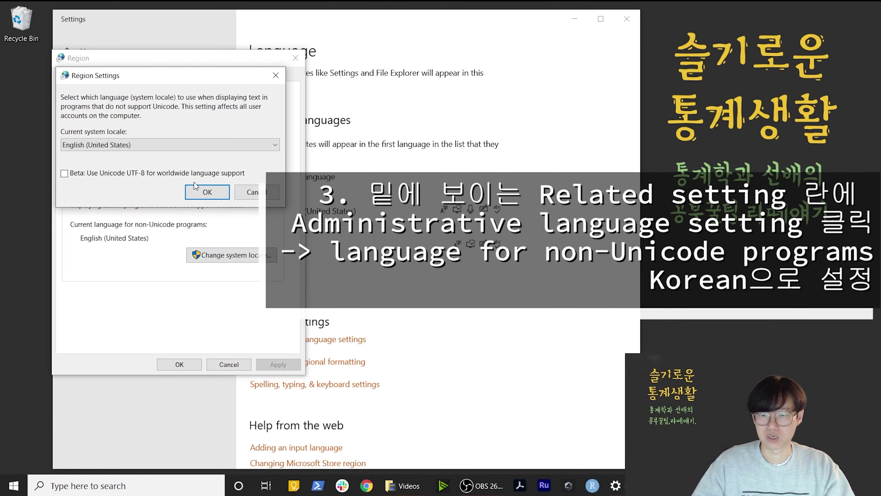
left_click(242, 147)
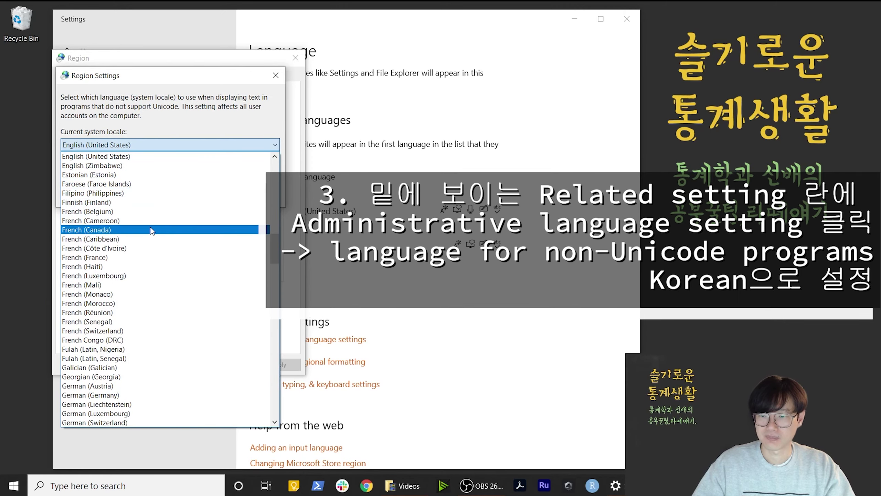
scroll(174, 239, "up", 9)
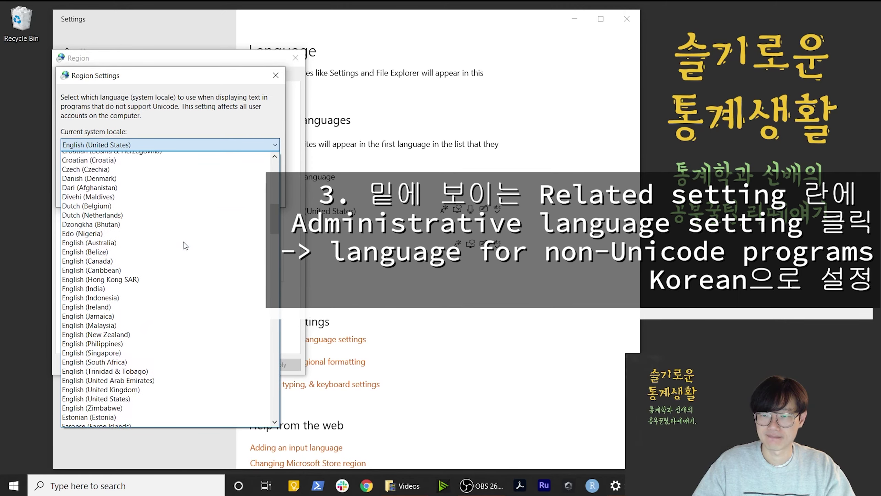
scroll(186, 246, "up", 1)
scroll(186, 247, "down", 10)
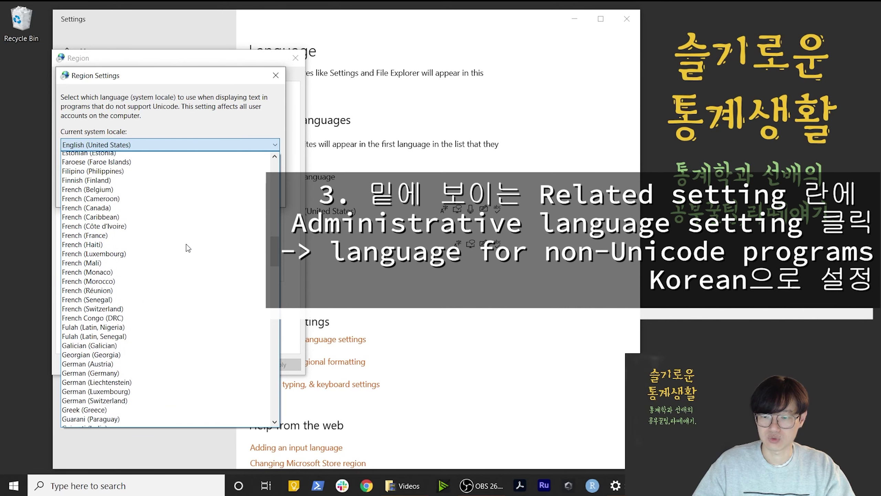
scroll(186, 246, "down", 11)
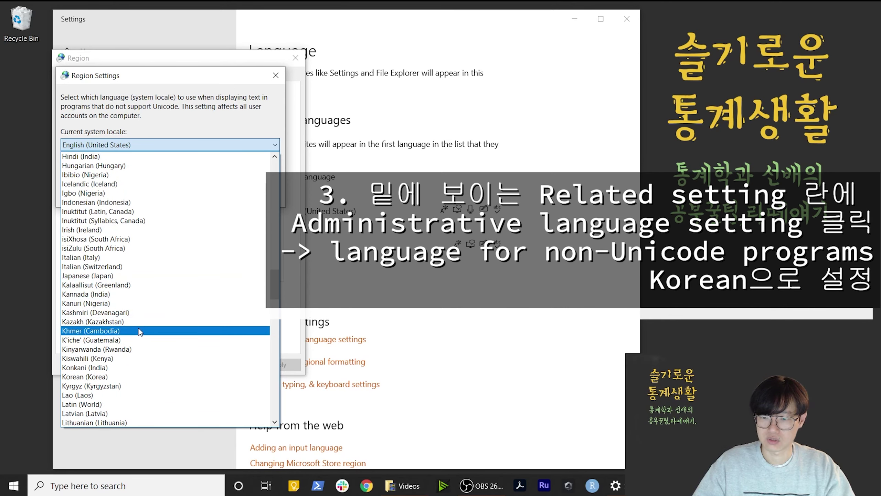
left_click(138, 375)
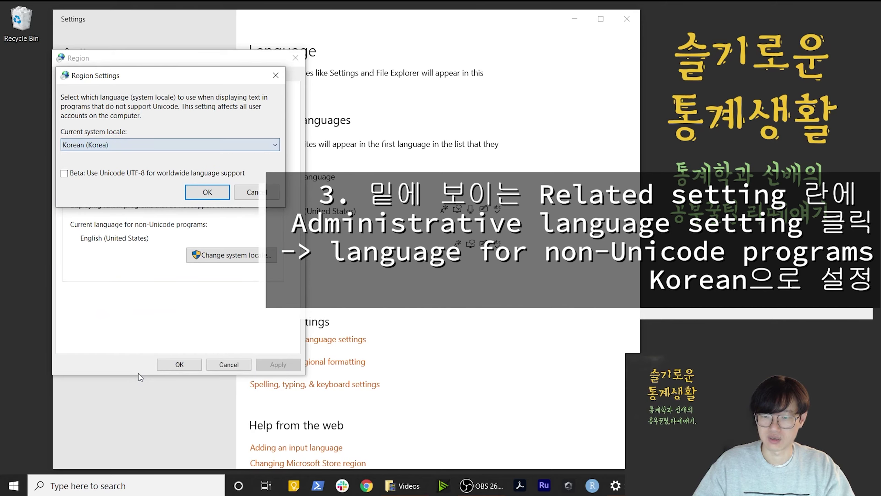
left_click(207, 193)
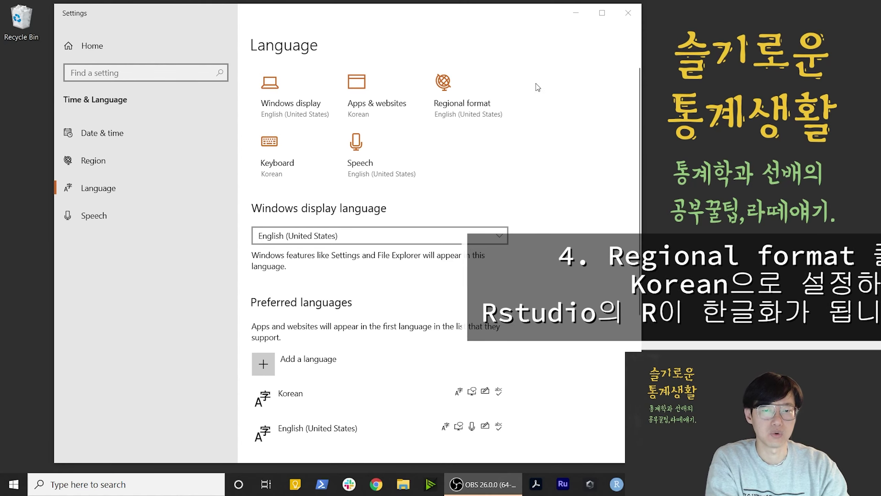
Step: Open the regional format settings from the language overview and inspect the format choices
left_click(490, 106)
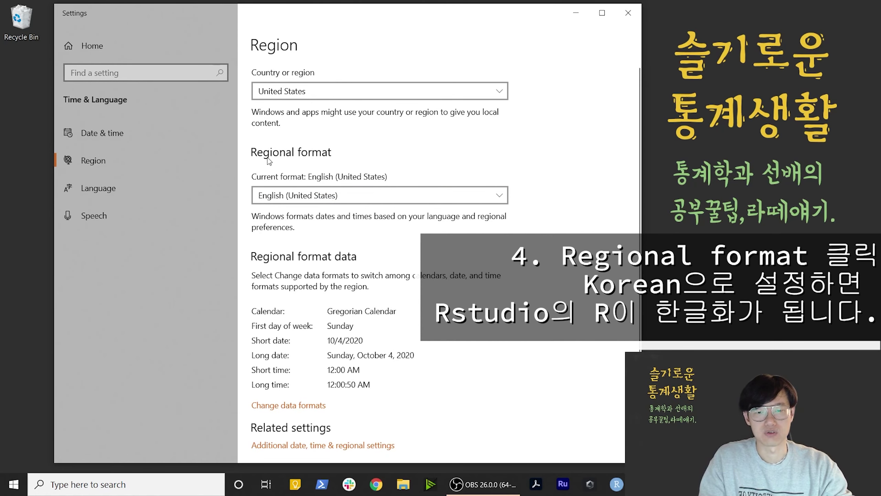
left_click(417, 199)
left_click(417, 197)
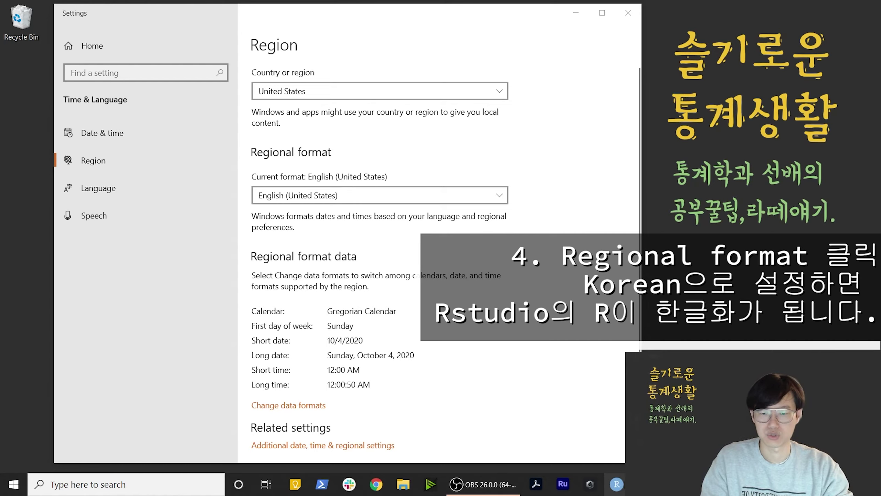
Step: Switch to RStudio and close Untitled1 without saving, along with RmdPlain.Rmd and Rhangul.Rmd, to show the full console
left_click(616, 483)
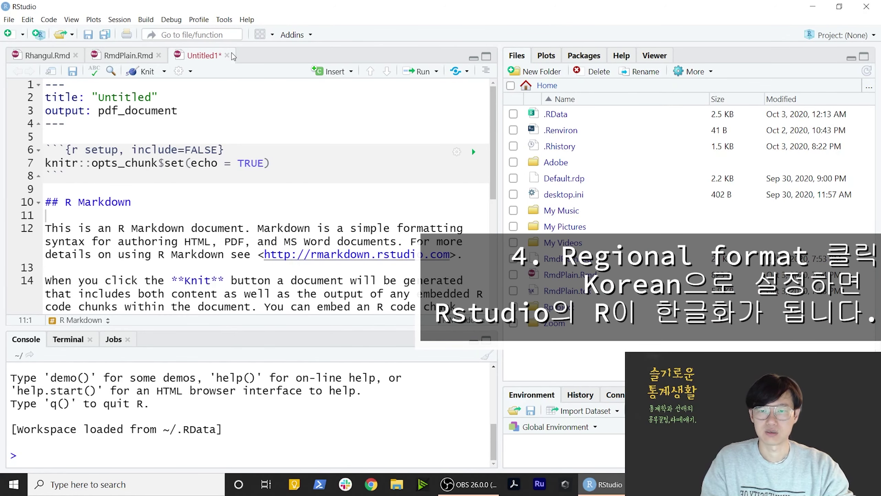
left_click(227, 55)
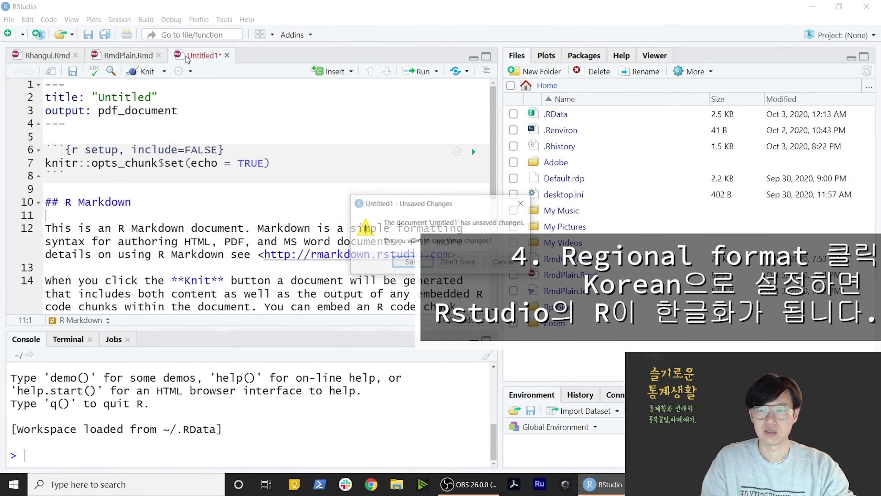
left_click(458, 261)
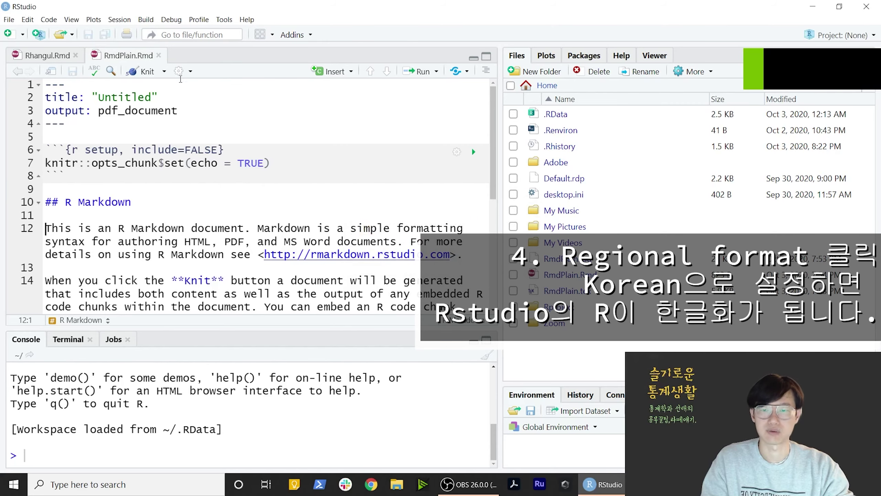
left_click(159, 55)
left_click(75, 55)
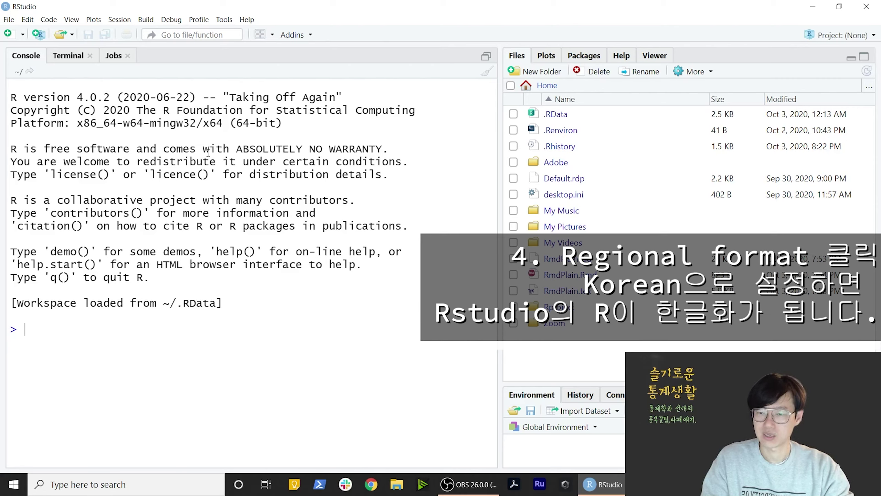
Step: Switch back to Windows Settings and set the regional format to Korean (Korea)
left_click(569, 486)
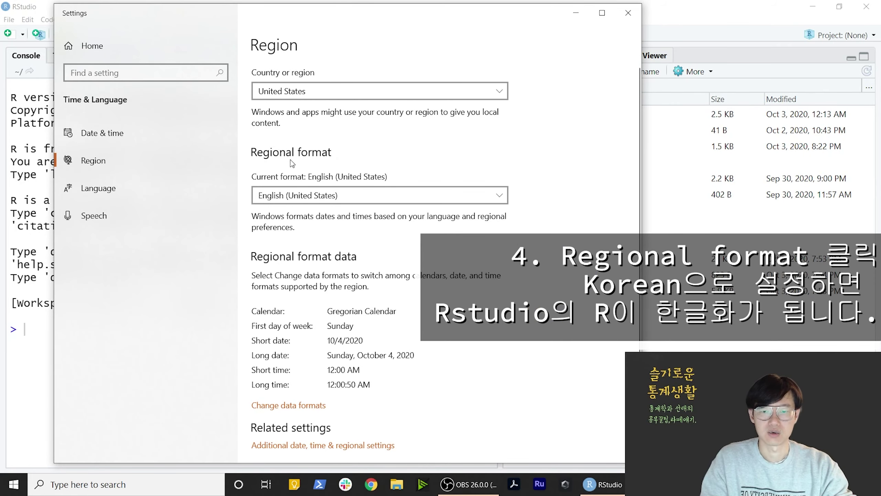
left_click(371, 195)
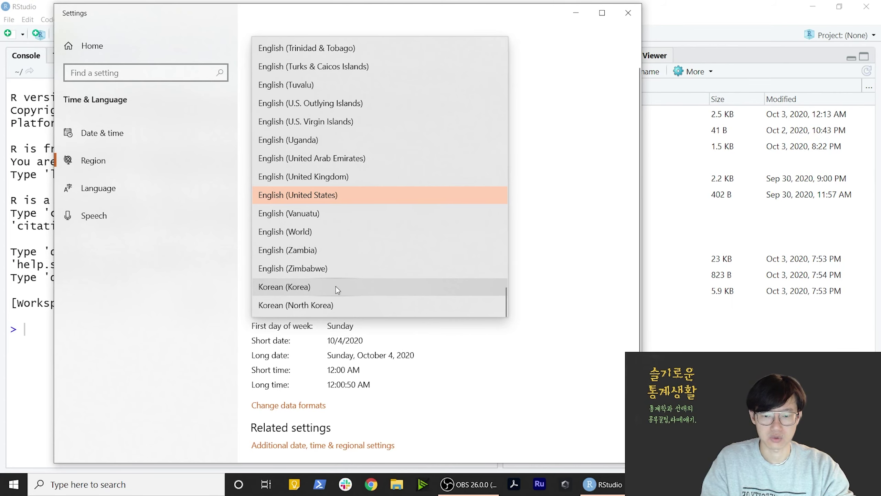
left_click(336, 286)
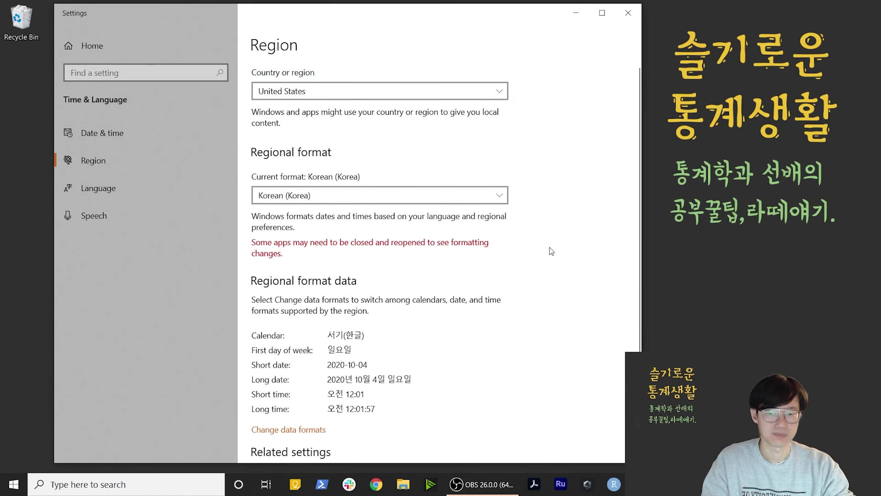
scroll(551, 251, "down", 2)
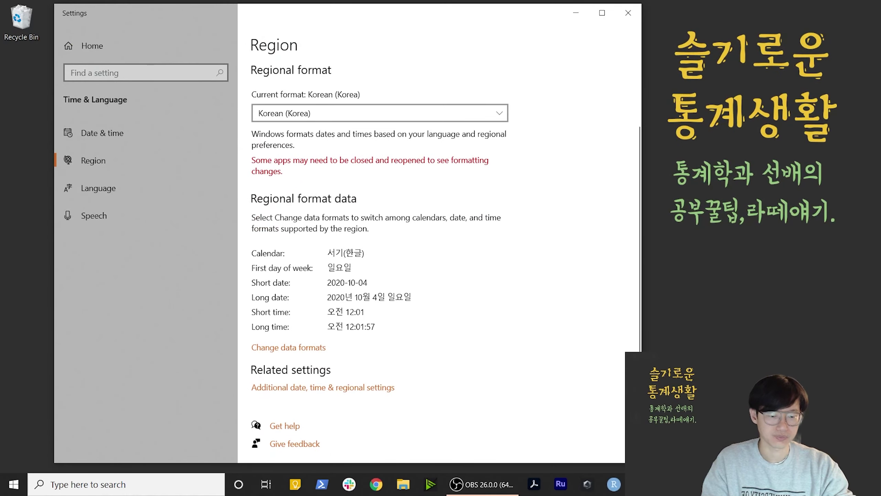
Step: Reopen RStudio and examine the console's startup message language against the Windows regional format
left_click(613, 484)
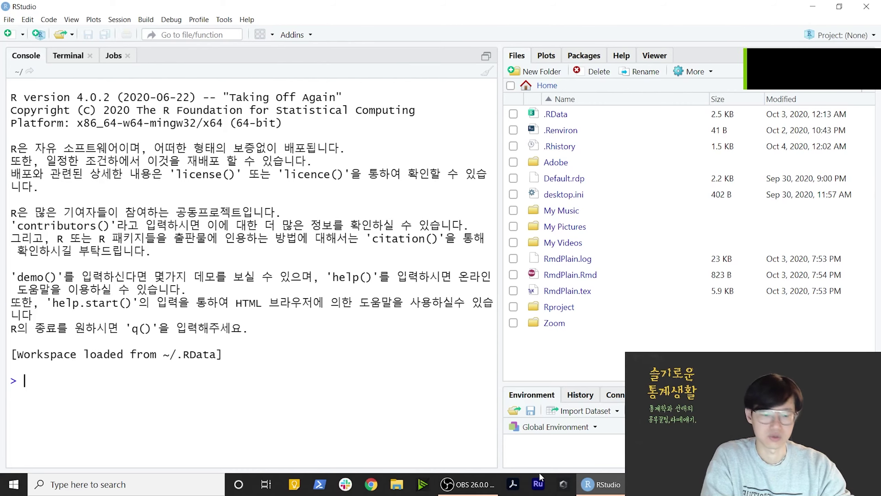
left_click(563, 484)
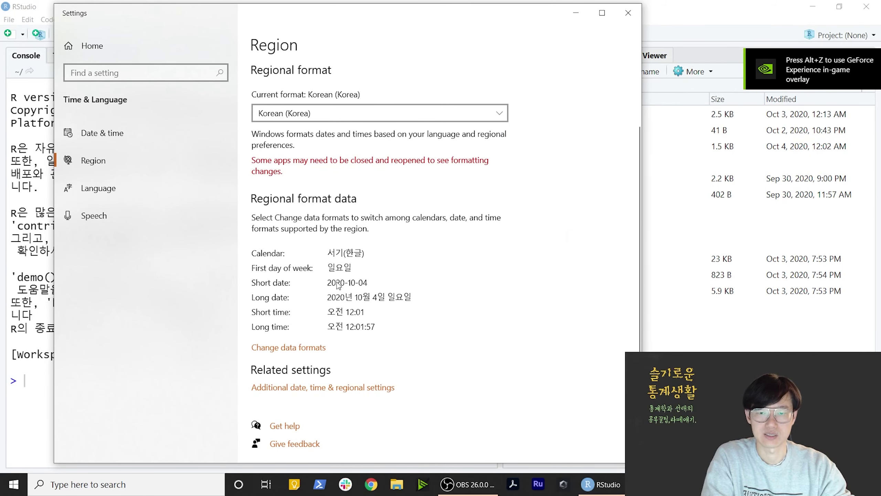
scroll(382, 249, "up", 3)
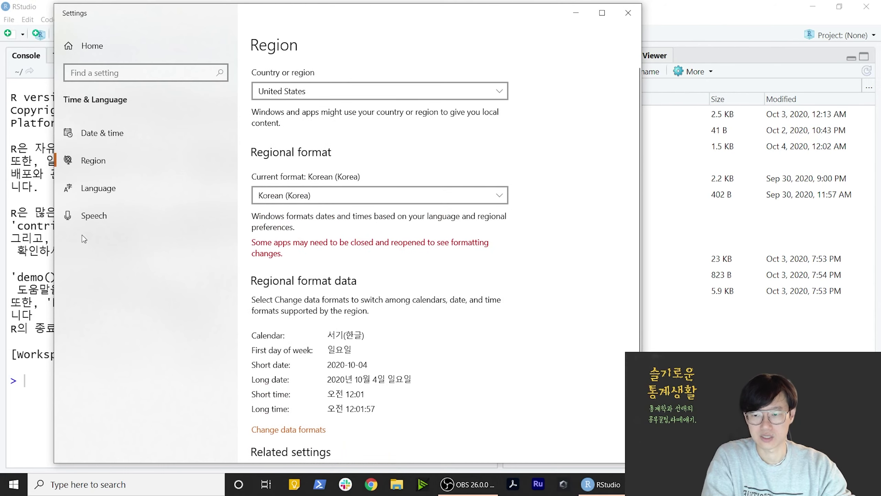
key("alt+Tab")
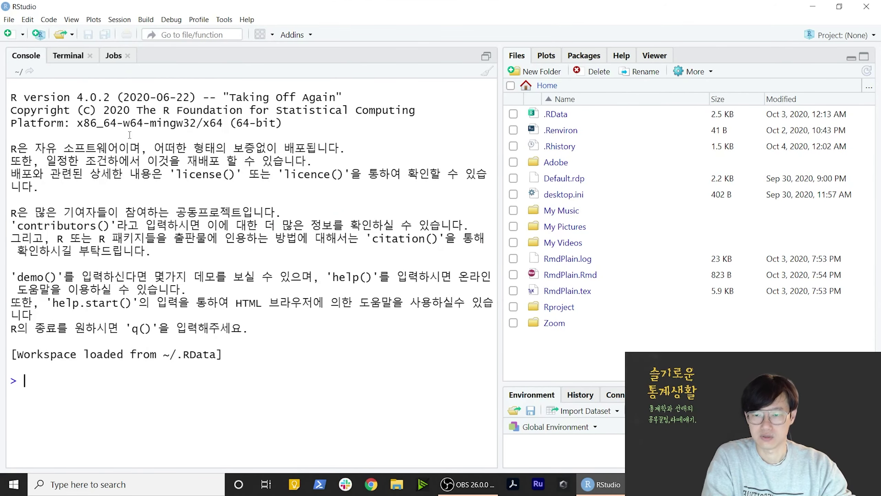